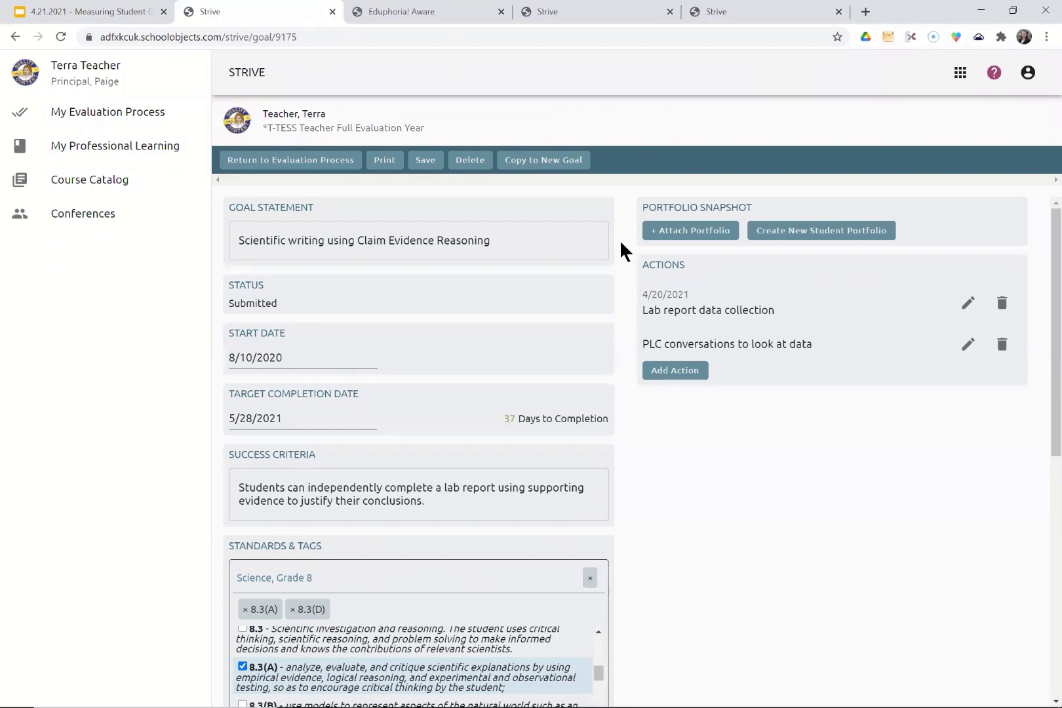
- Review the science goal's statement, success criteria and the selected Grade 8 standards
left_click(509, 240)
left_click_drag(509, 239, 228, 230)
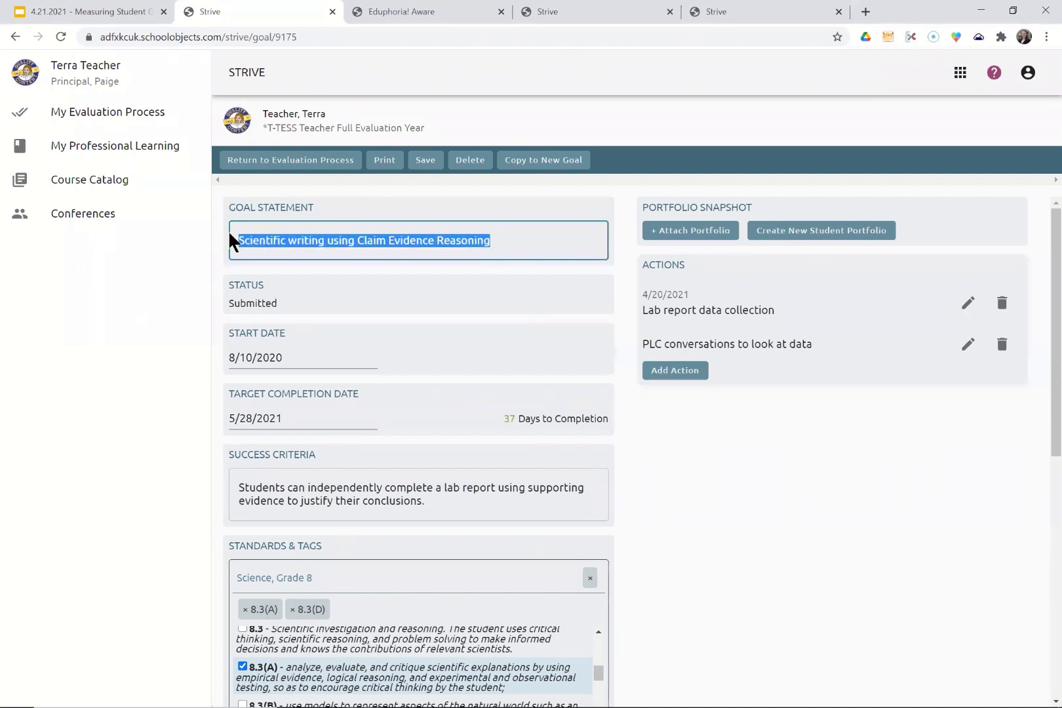
left_click(523, 244)
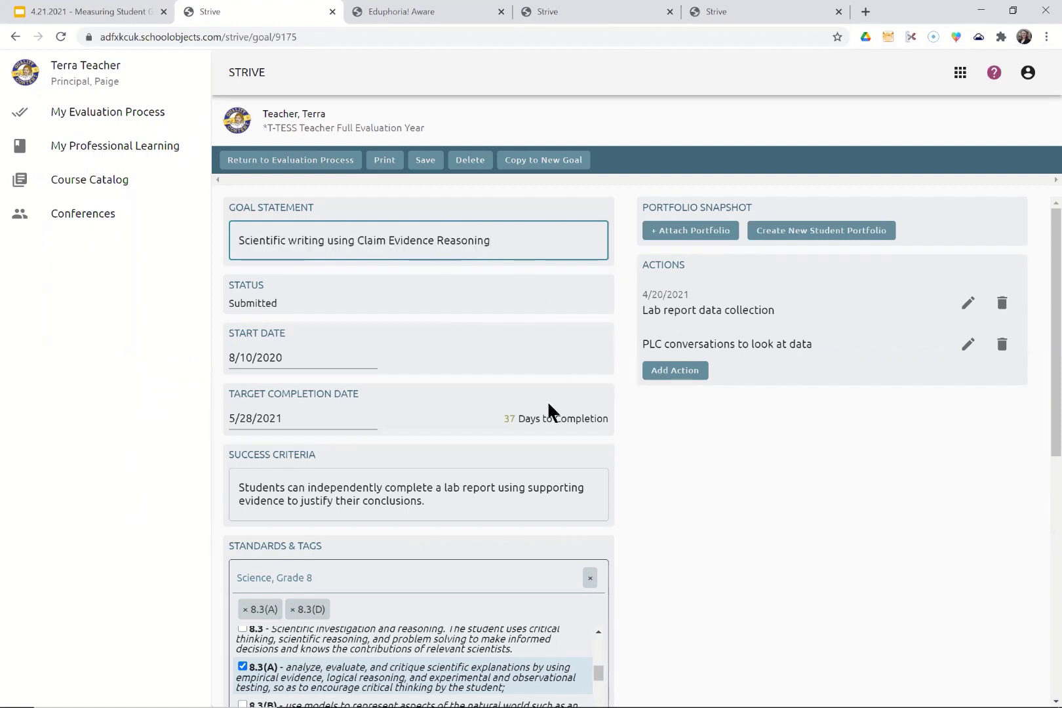
left_click_drag(427, 502, 233, 491)
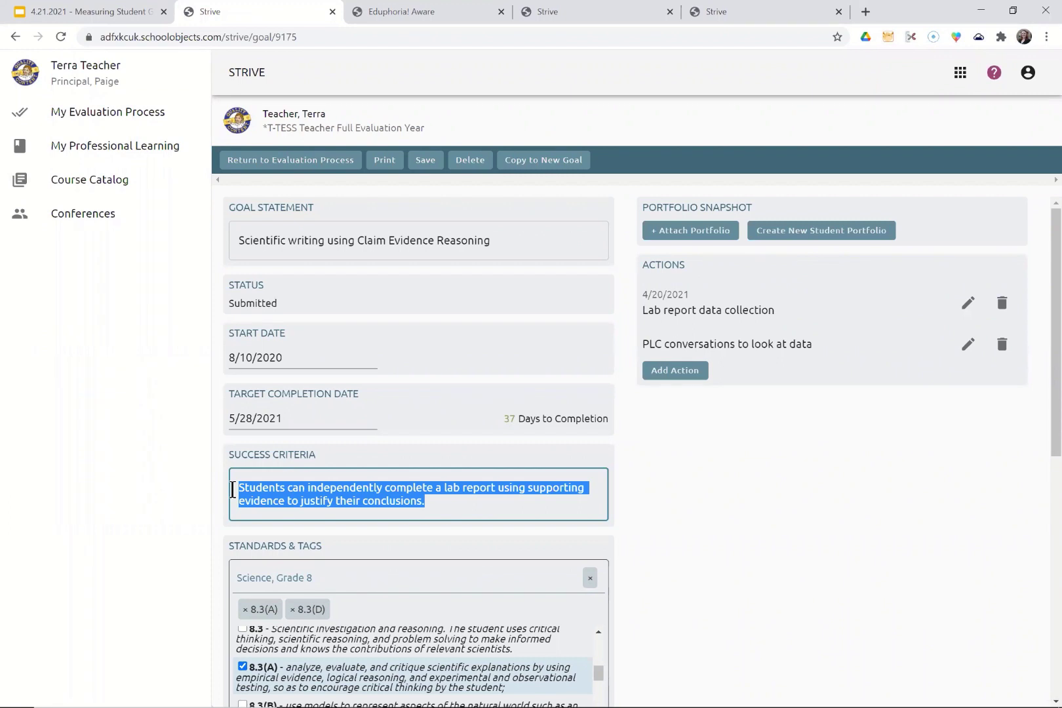
left_click(452, 508)
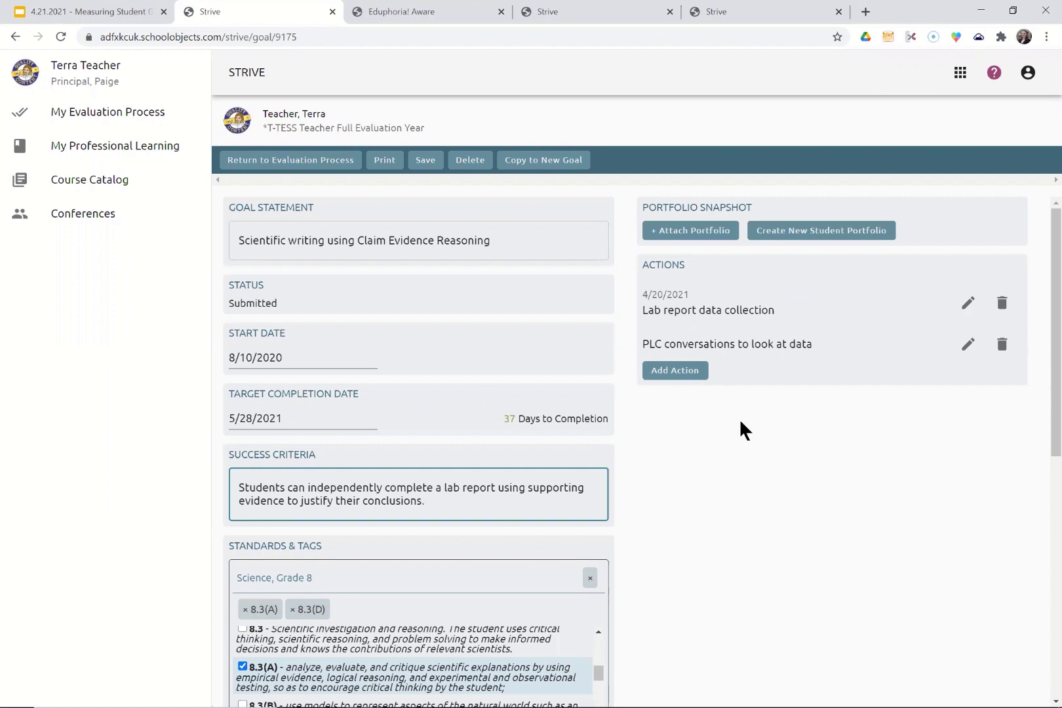
left_click_drag(1039, 372, 1012, 440)
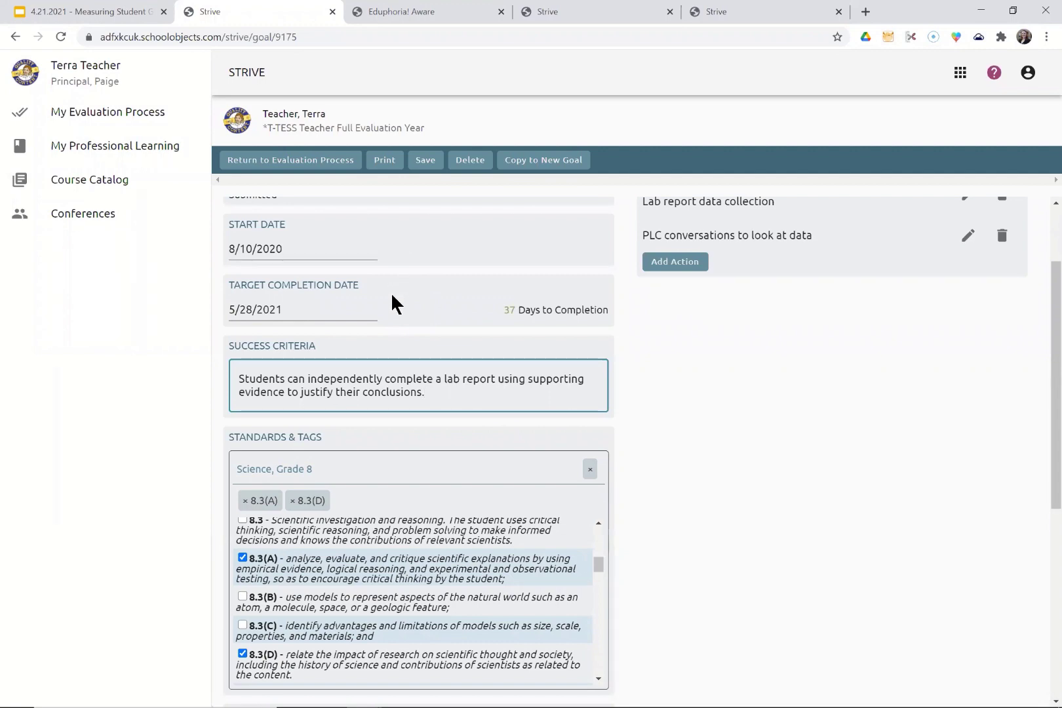
scroll(582, 326, "up", 2)
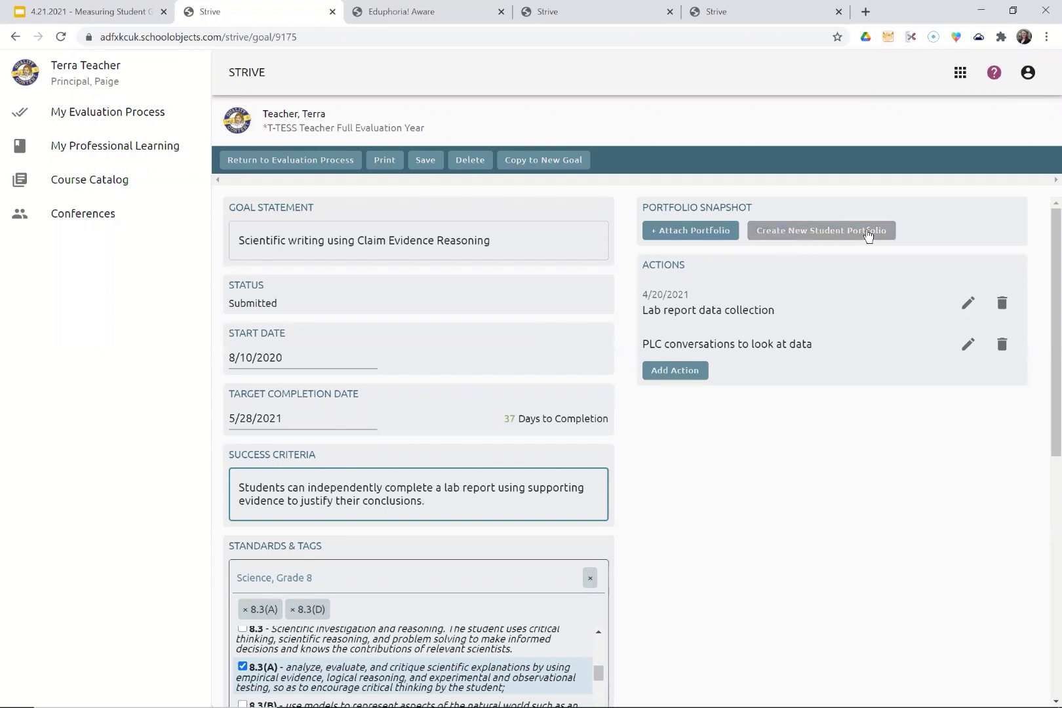
- Create a new student portfolio from the goal, naming it Writing with the description CER
left_click(794, 233)
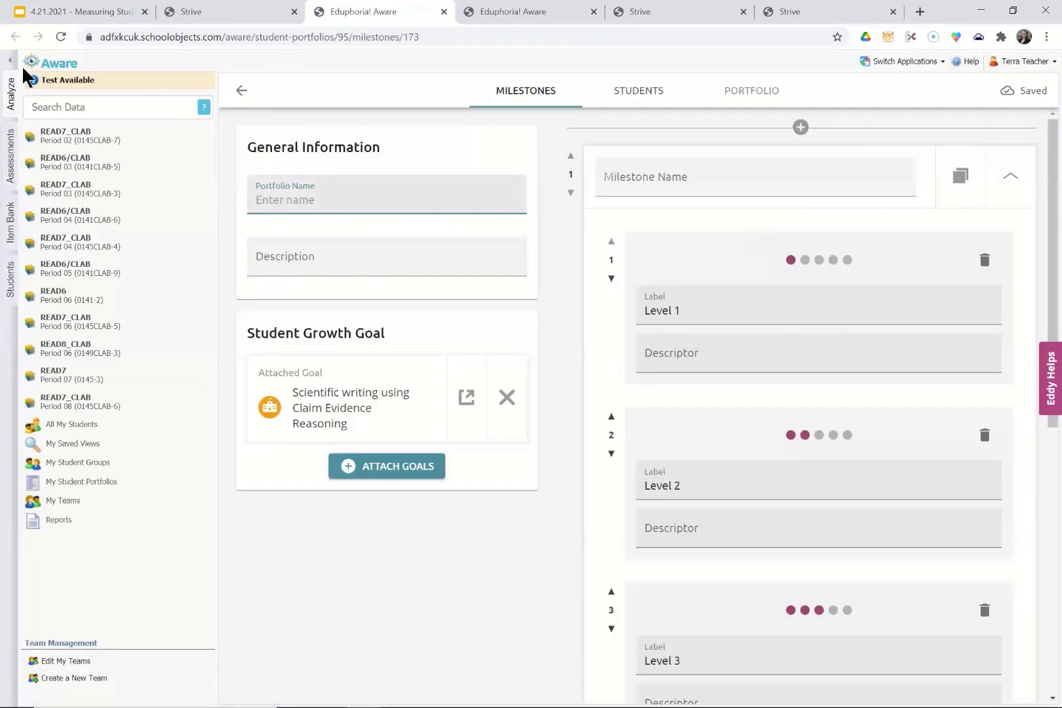
left_click(10, 60)
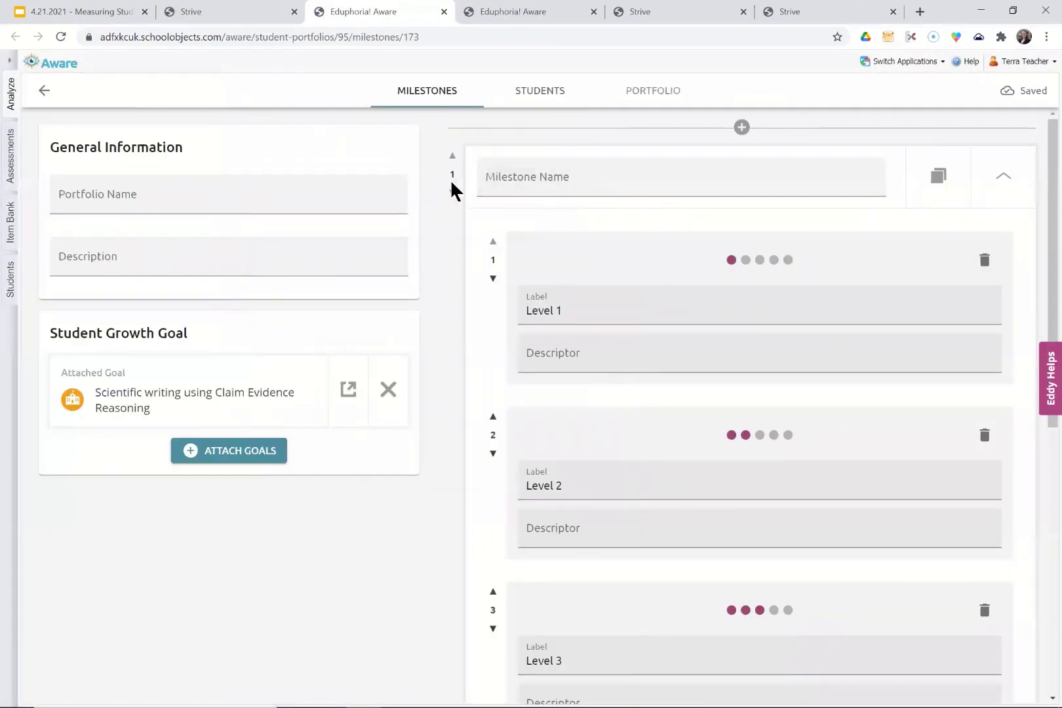
left_click(122, 196)
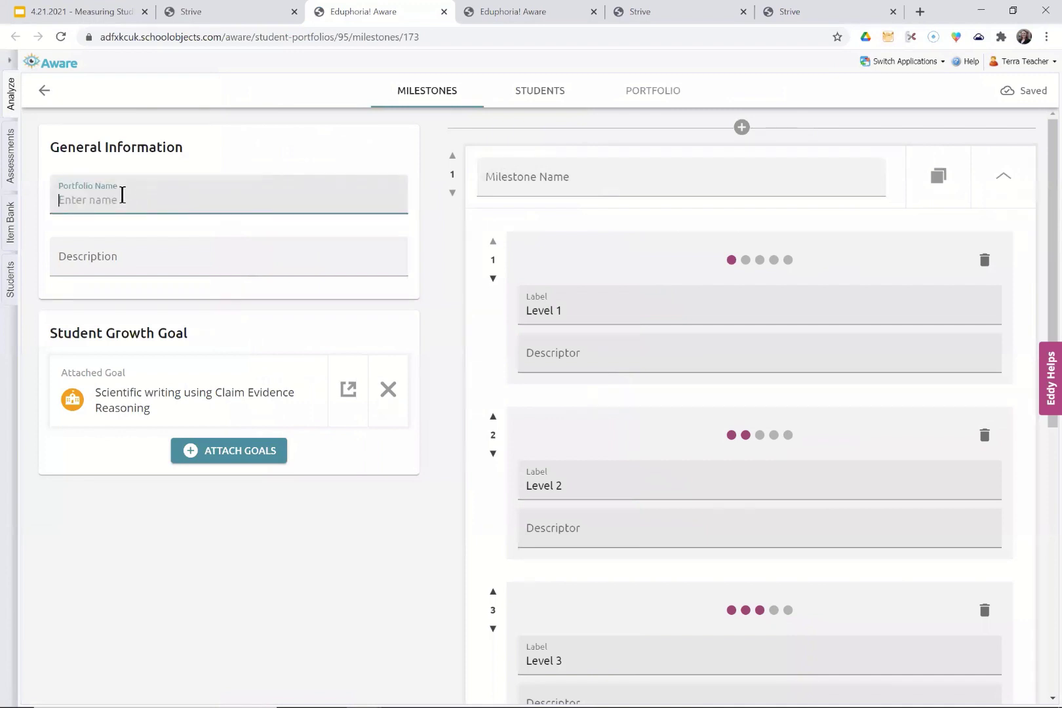
type("Writing")
left_click(130, 257)
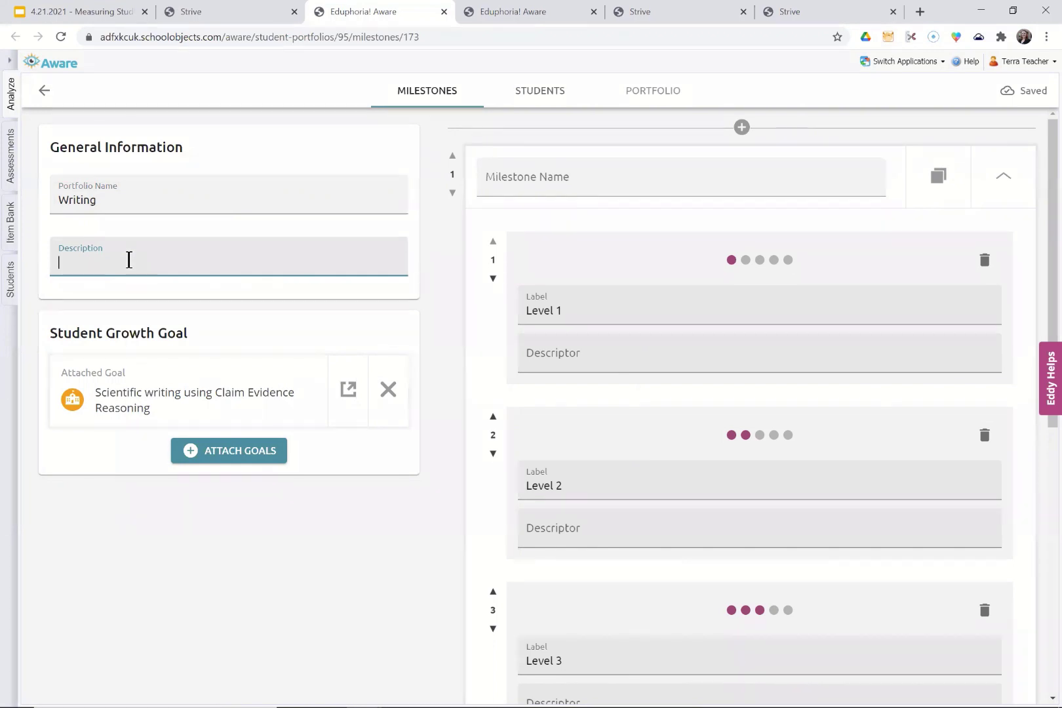
type("CER")
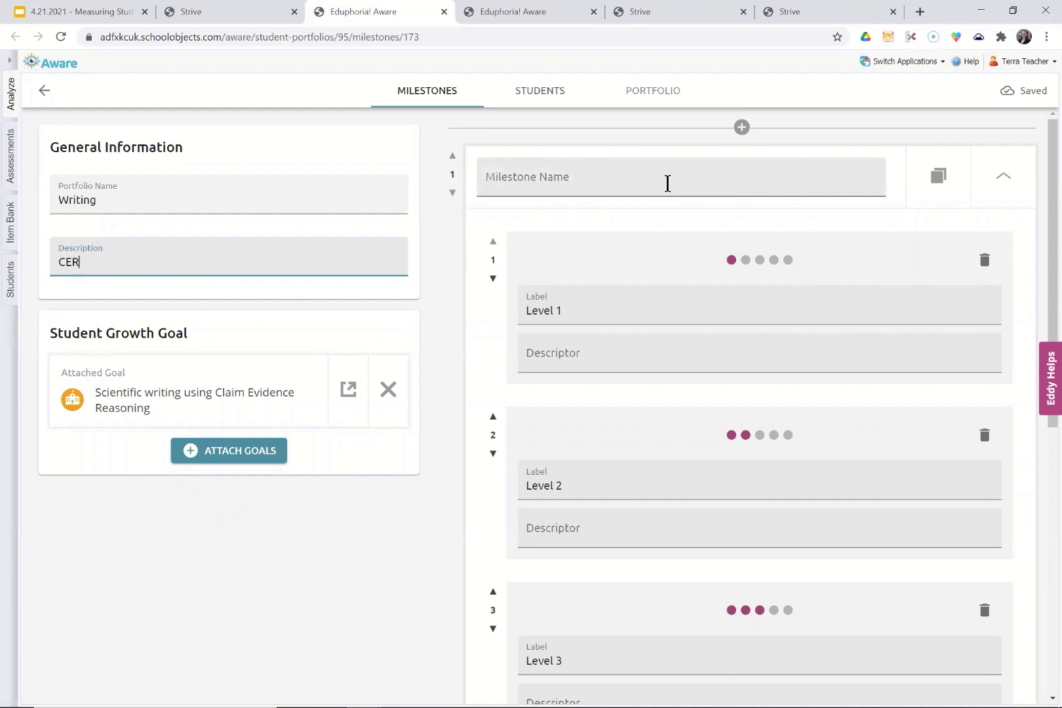
- Name the first milestone Initial Skills Profile and label its two lowest levels Well Below and Below
left_click(518, 178)
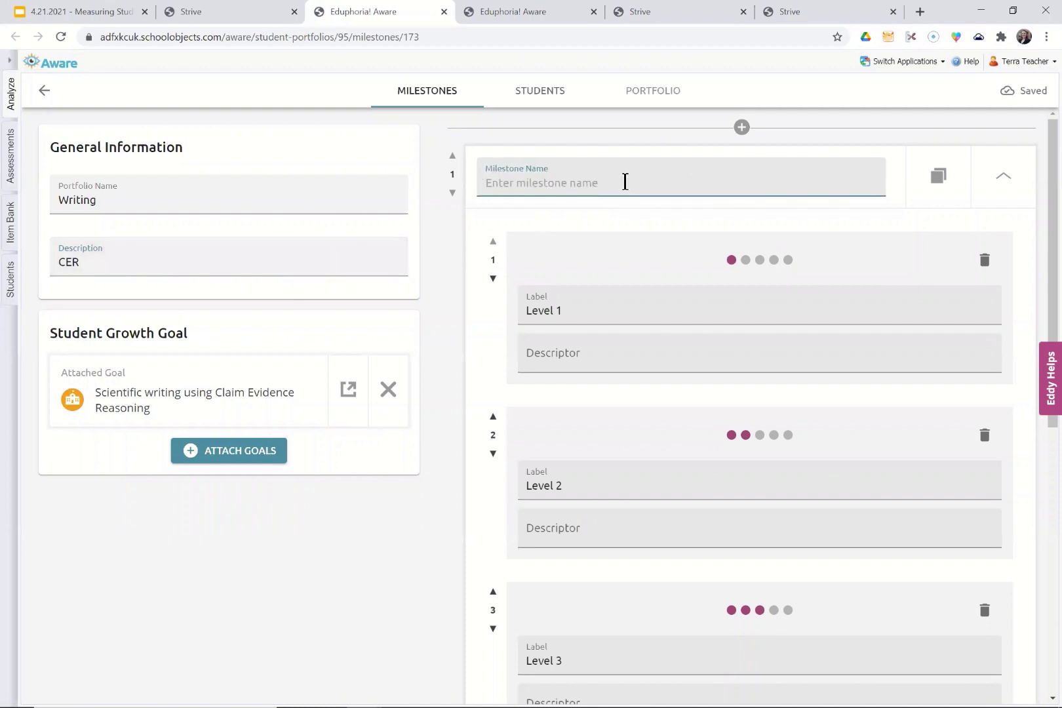
type("Initial Skills Profile")
left_click(584, 313)
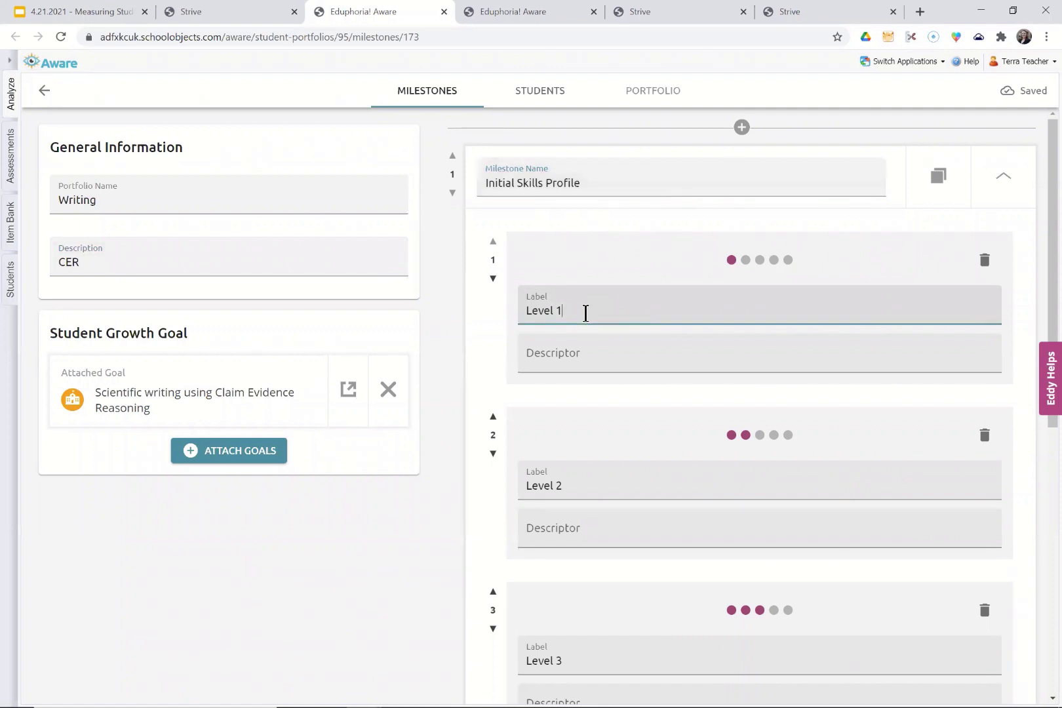
left_click_drag(583, 313, 521, 311)
type("Well Below")
left_click_drag(574, 486, 498, 467)
type("Below")
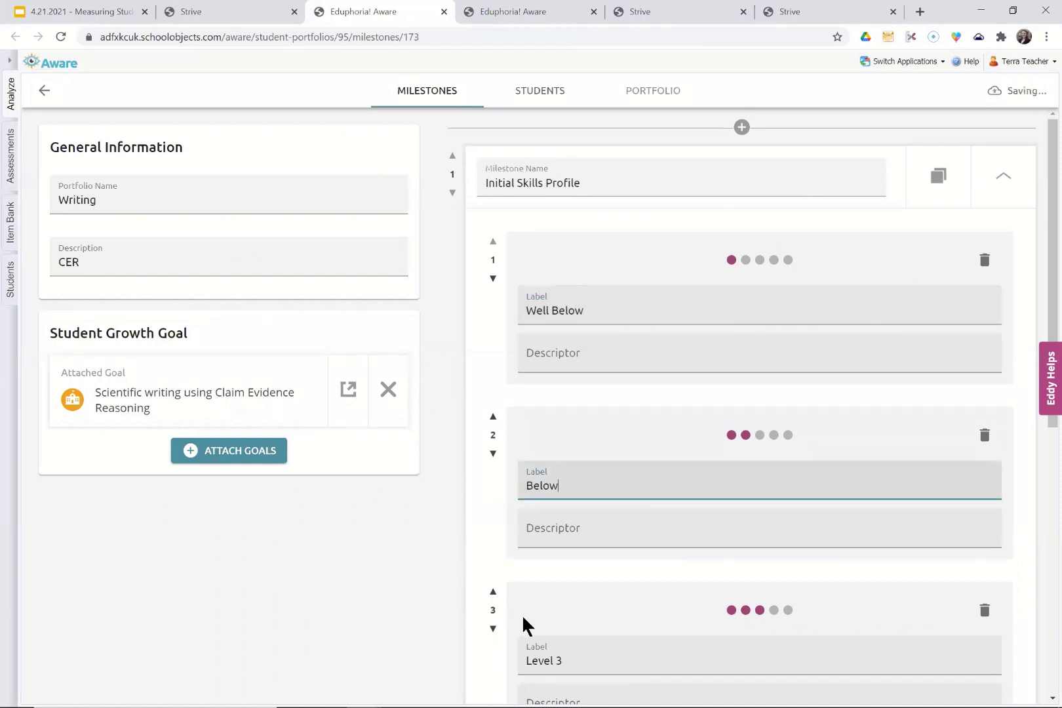
- Label levels 3 to 5 of the Initial Skills Profile milestone Typical, Above and Well Above
left_click_drag(574, 660, 497, 648)
type("Typical")
scroll(497, 647, "down", 7)
left_click_drag(569, 365, 516, 367)
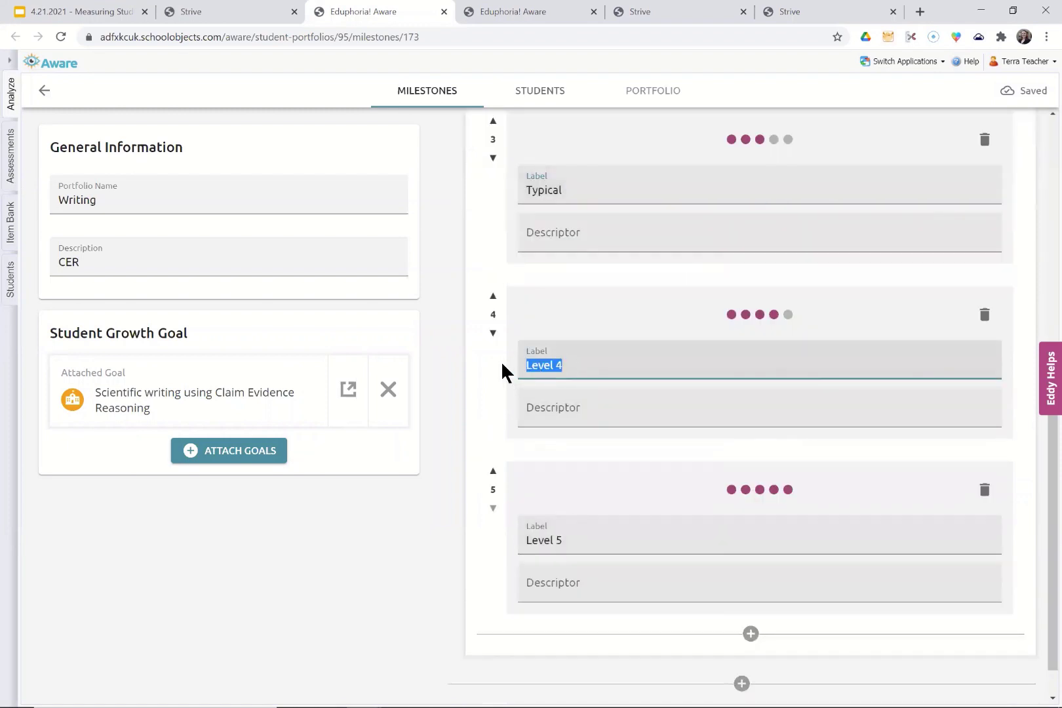
type("Above")
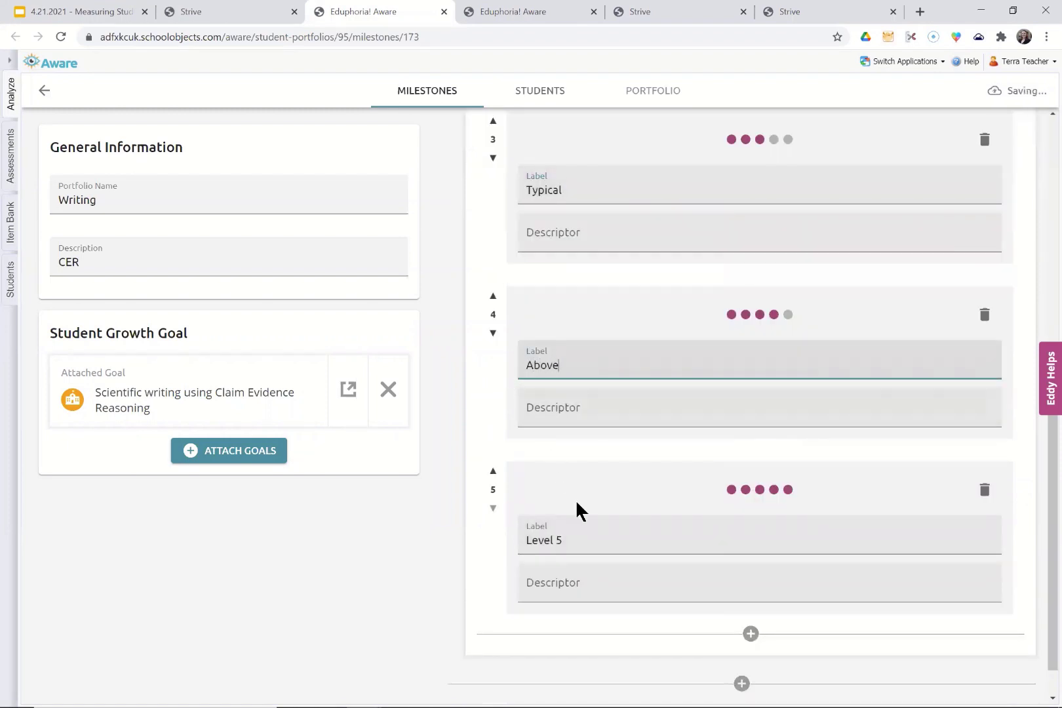
left_click_drag(564, 540, 502, 534)
type("Well T")
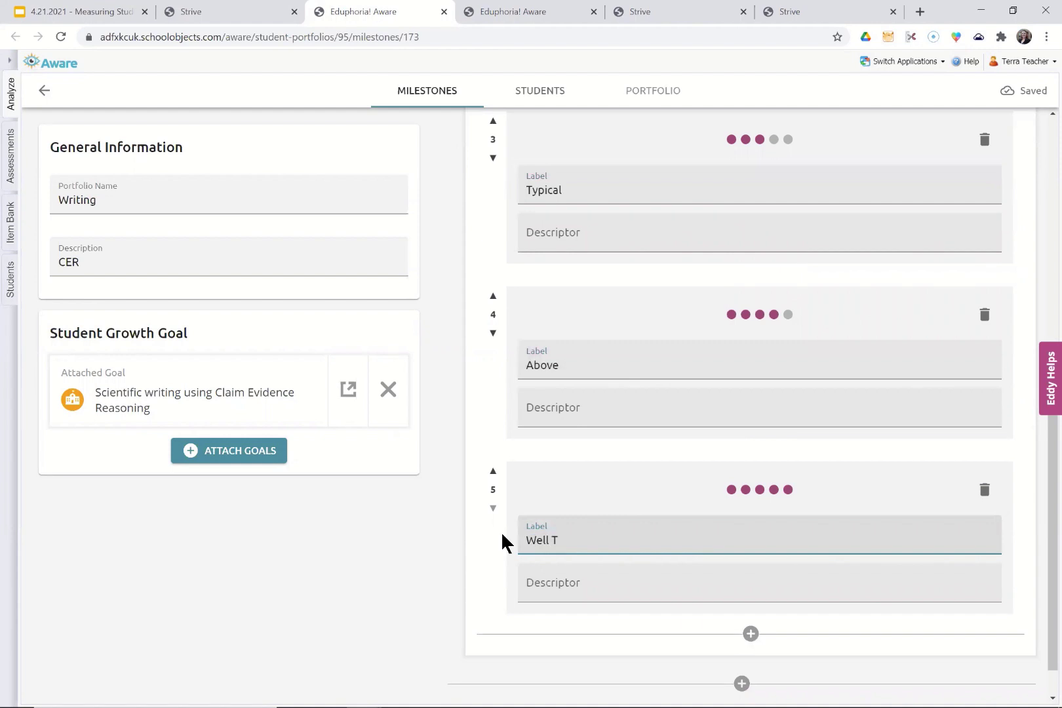
key("BackSpace")
type("Above")
- Collapse the Initial Skills Profile milestone and duplicate it
scroll(483, 431, "up", 2)
scroll(494, 371, "up", 2)
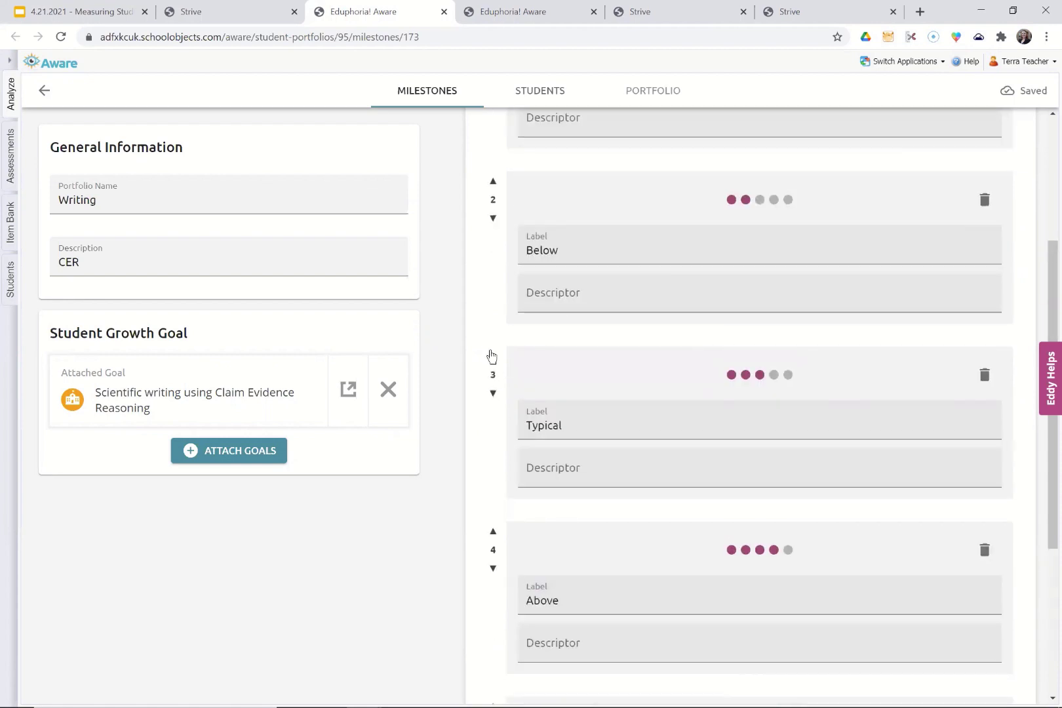
scroll(491, 357, "up", 1)
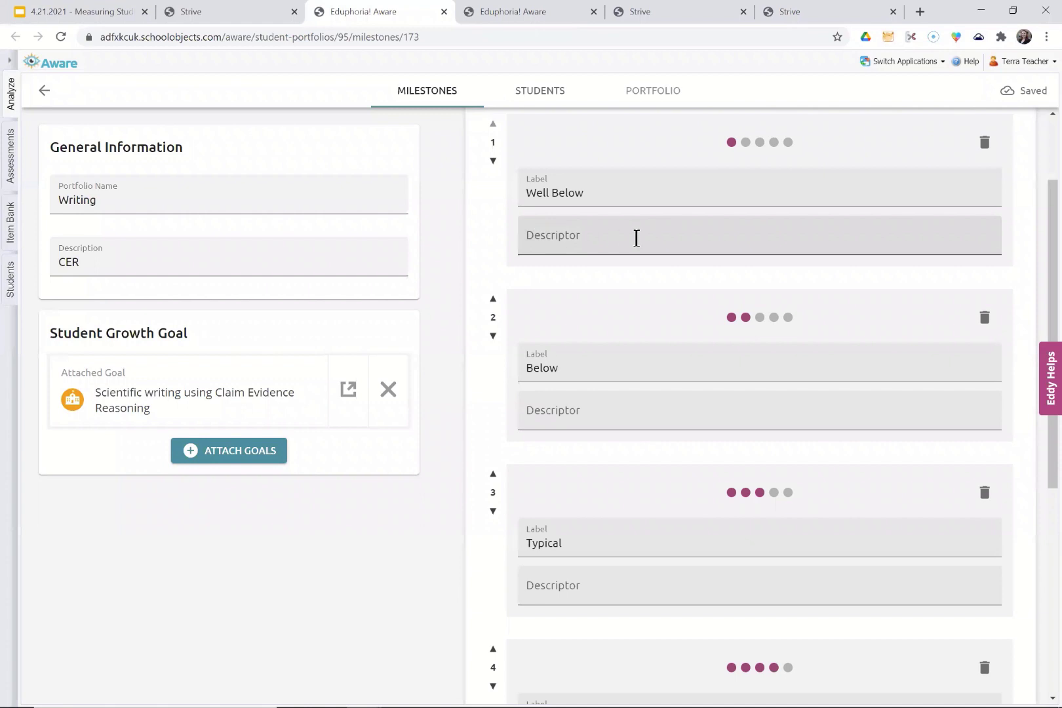
scroll(635, 238, "down", 2)
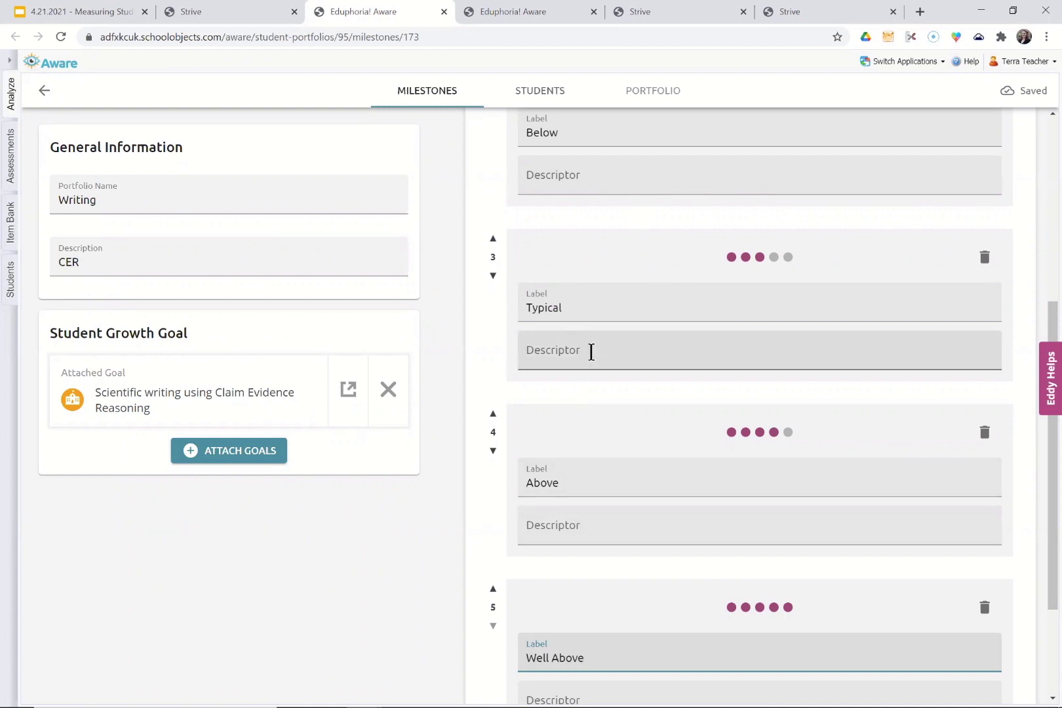
scroll(591, 352, "up", 5)
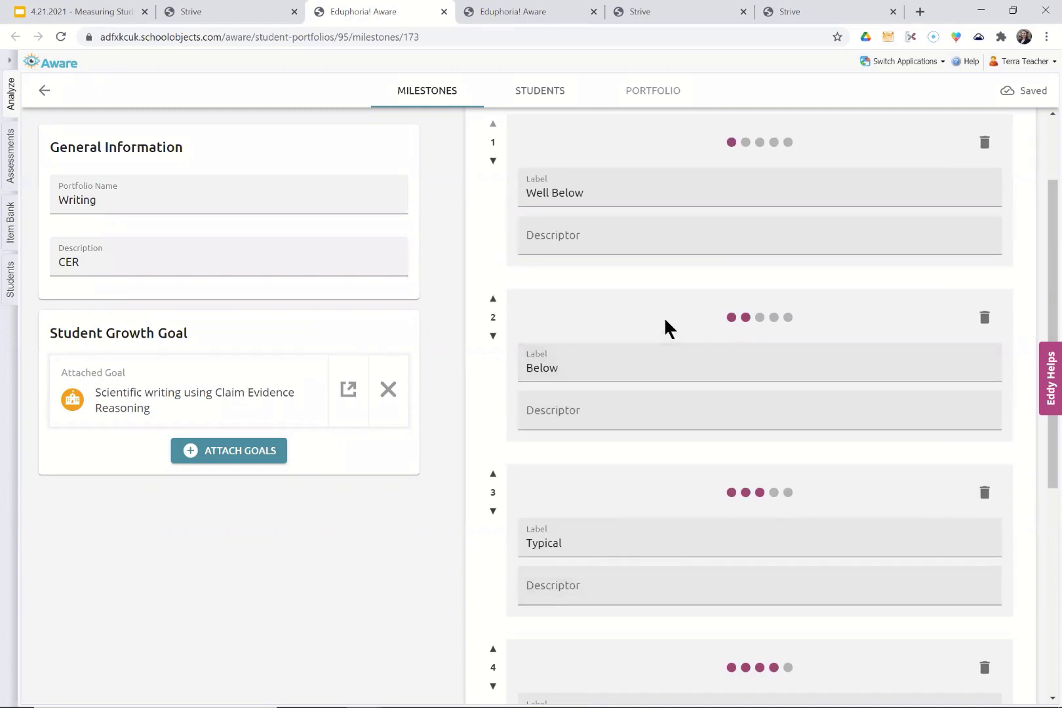
left_click(1013, 183)
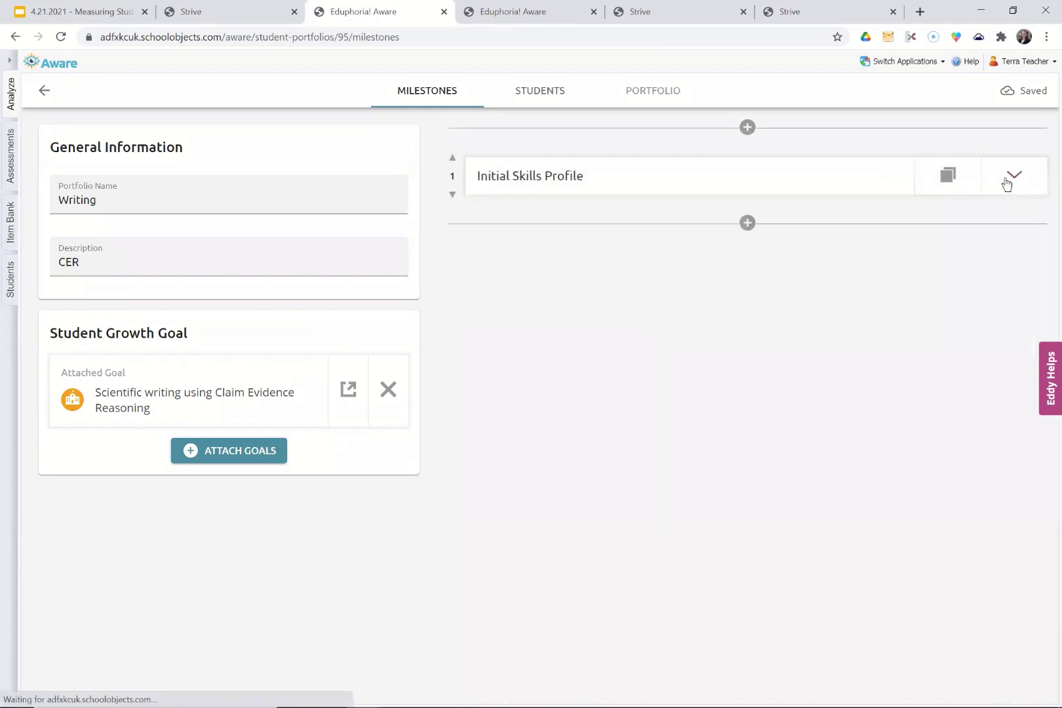
left_click(943, 175)
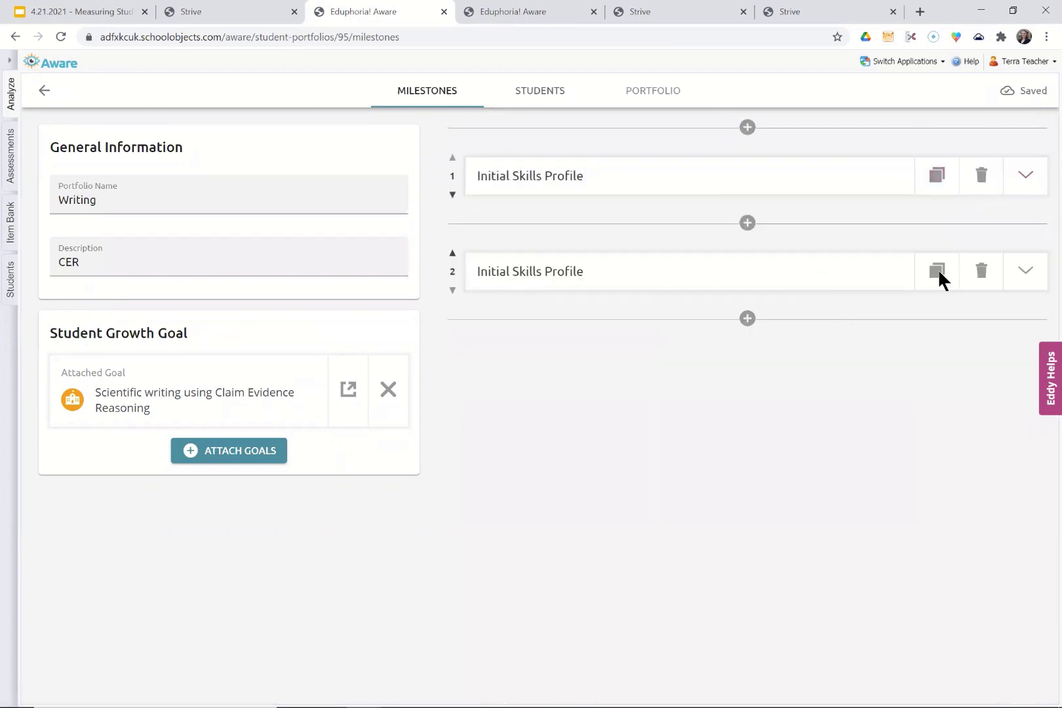
- Rename the duplicated milestone Target Skills Profile and collapse it
left_click(1024, 274)
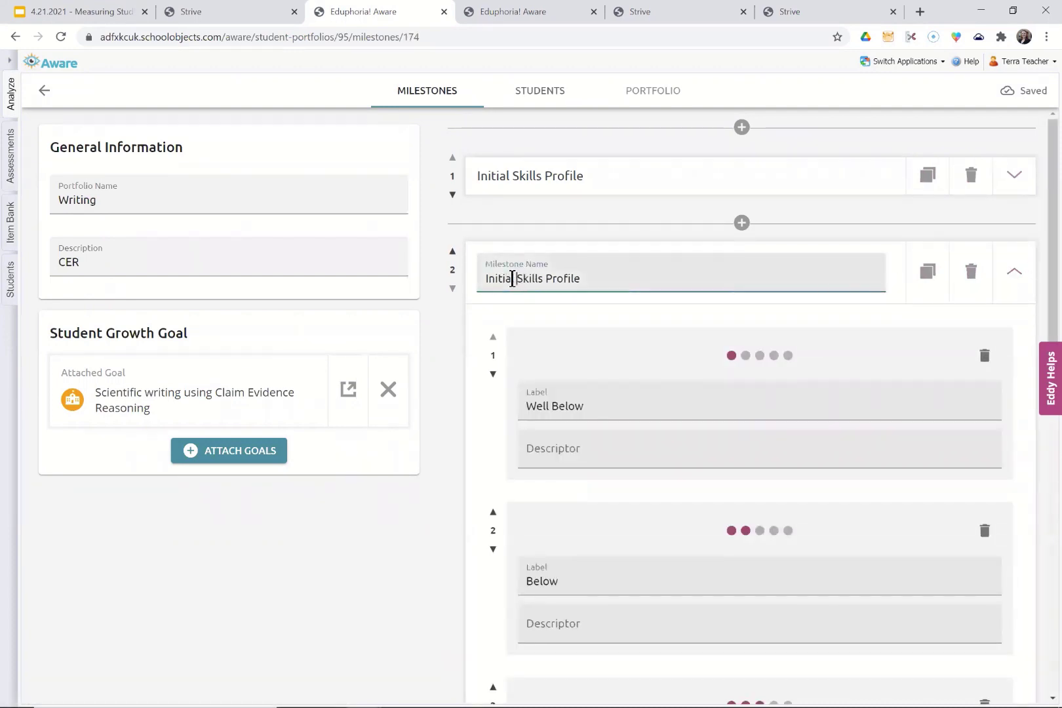
left_click_drag(512, 278, 486, 278)
key("BackSpace")
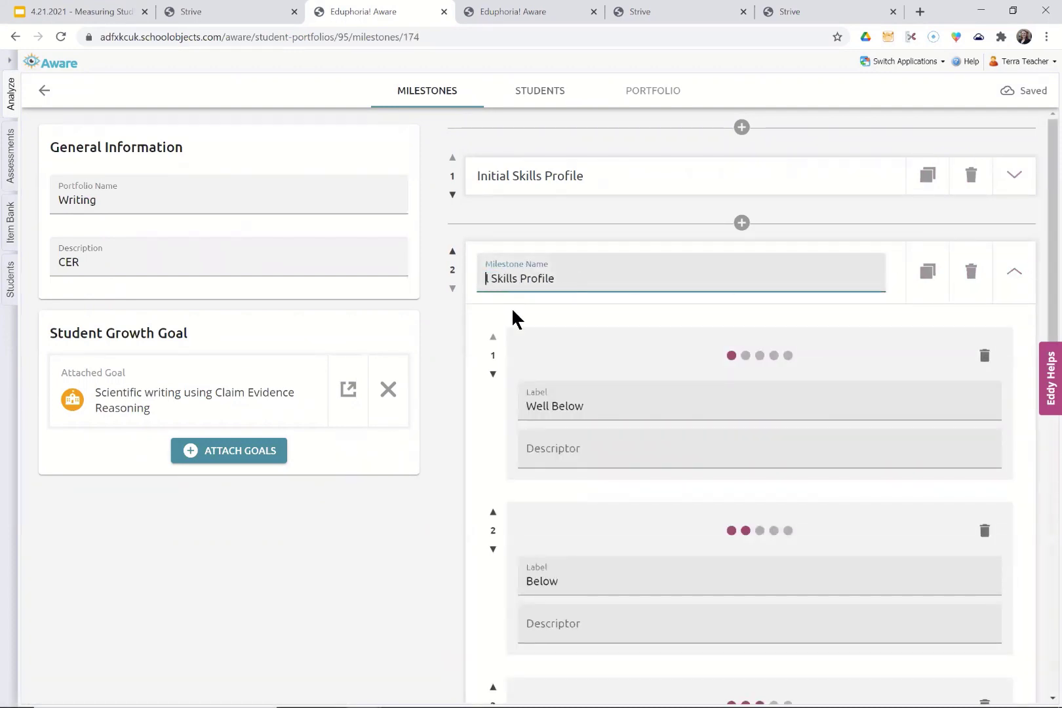
key("Delete")
type("Target")
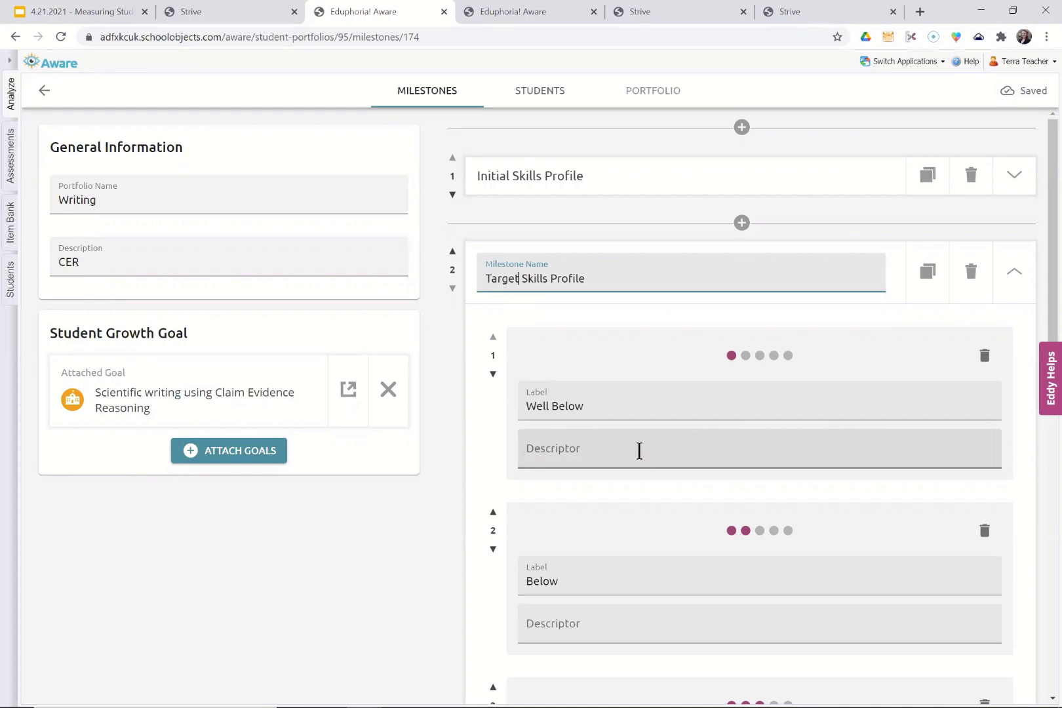
left_click(1015, 270)
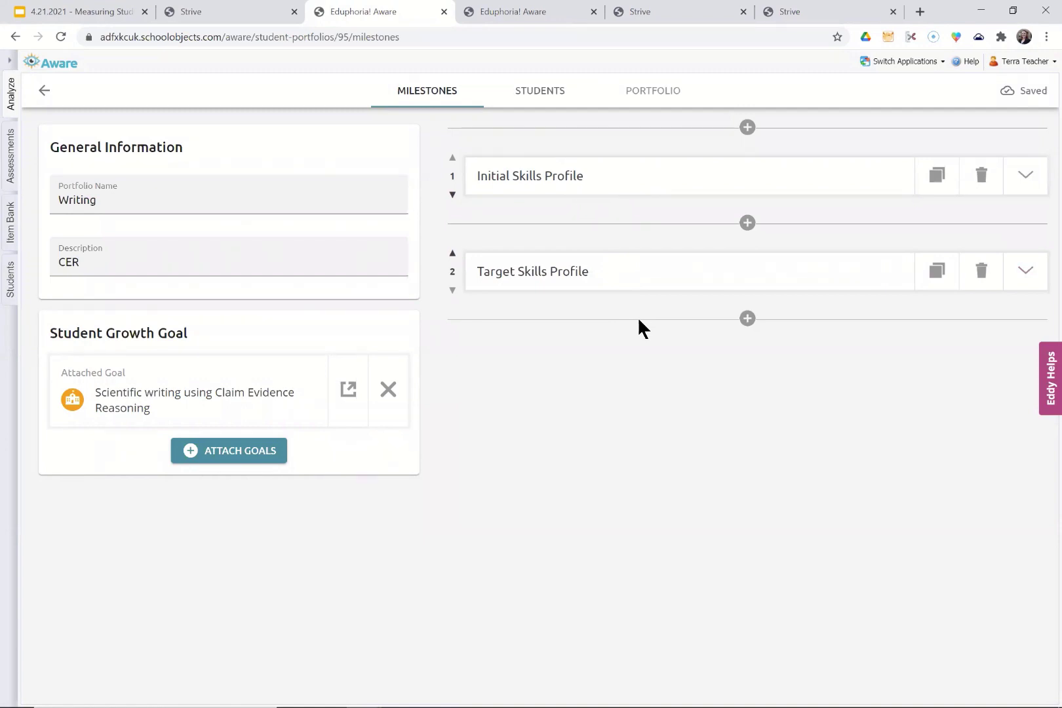
- Switch to the Writing Lab Reports portfolio, review the level descriptors of its Target Skills Profile milestone, and collapse that milestone
left_click(526, 12)
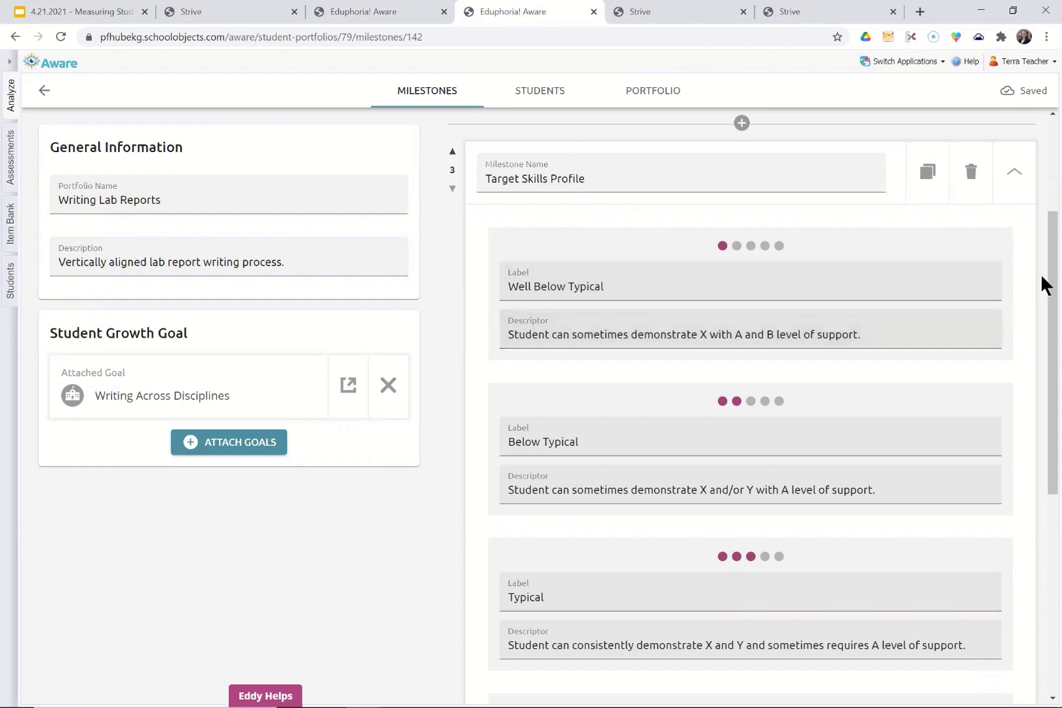
left_click_drag(1040, 234, 1039, 454)
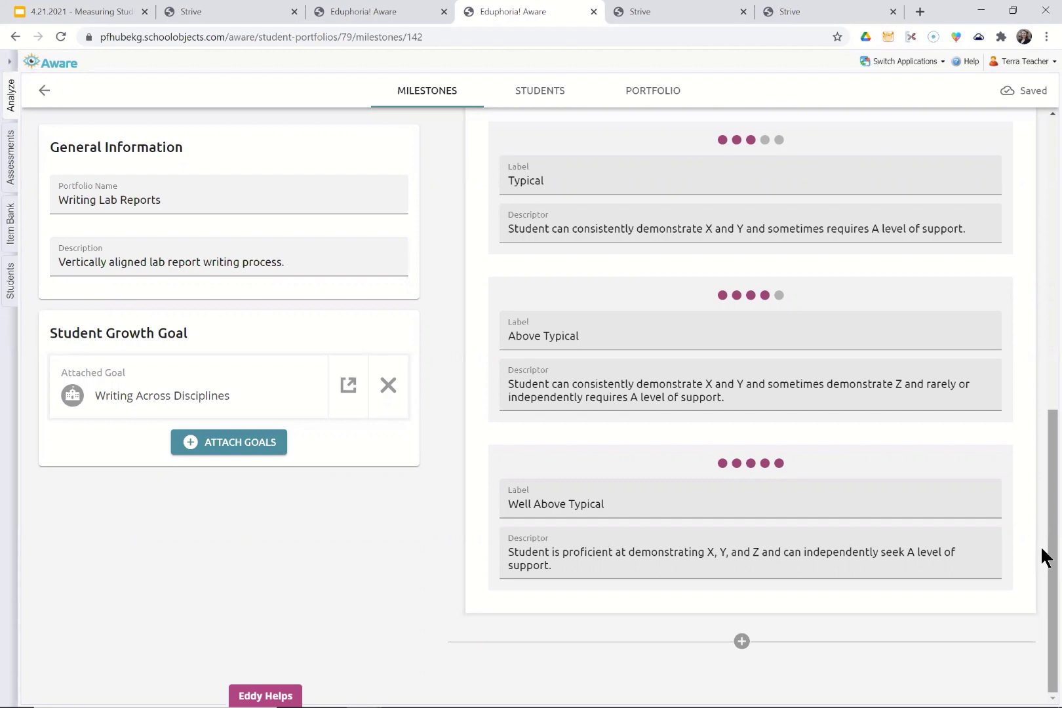
left_click_drag(1041, 546, 1040, 350)
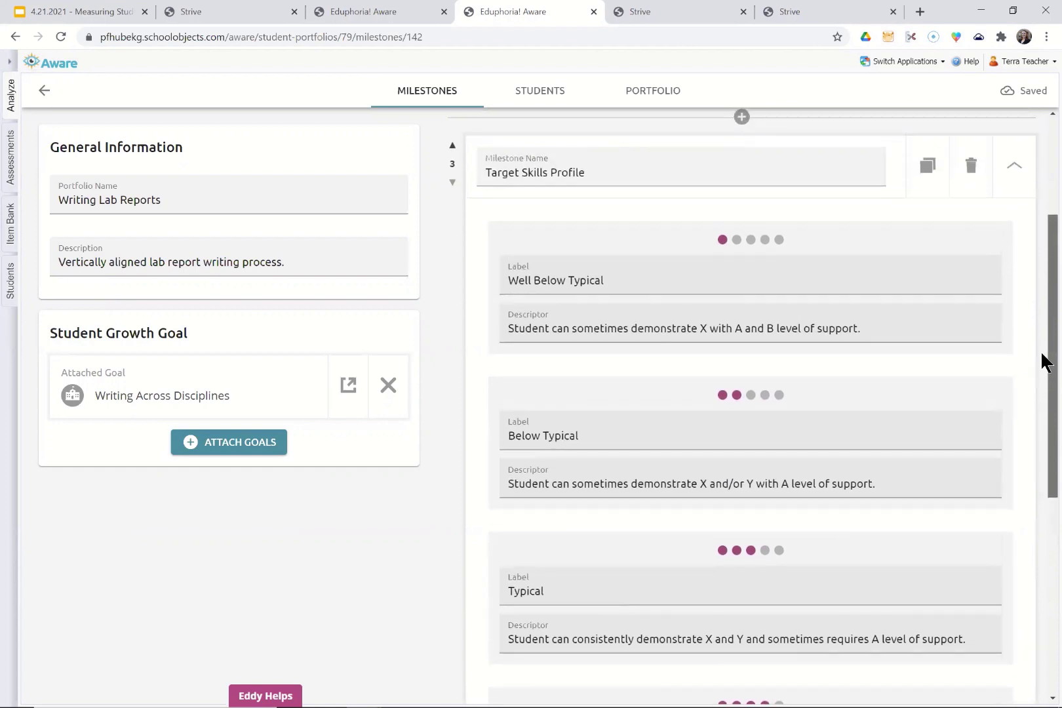
left_click(1012, 165)
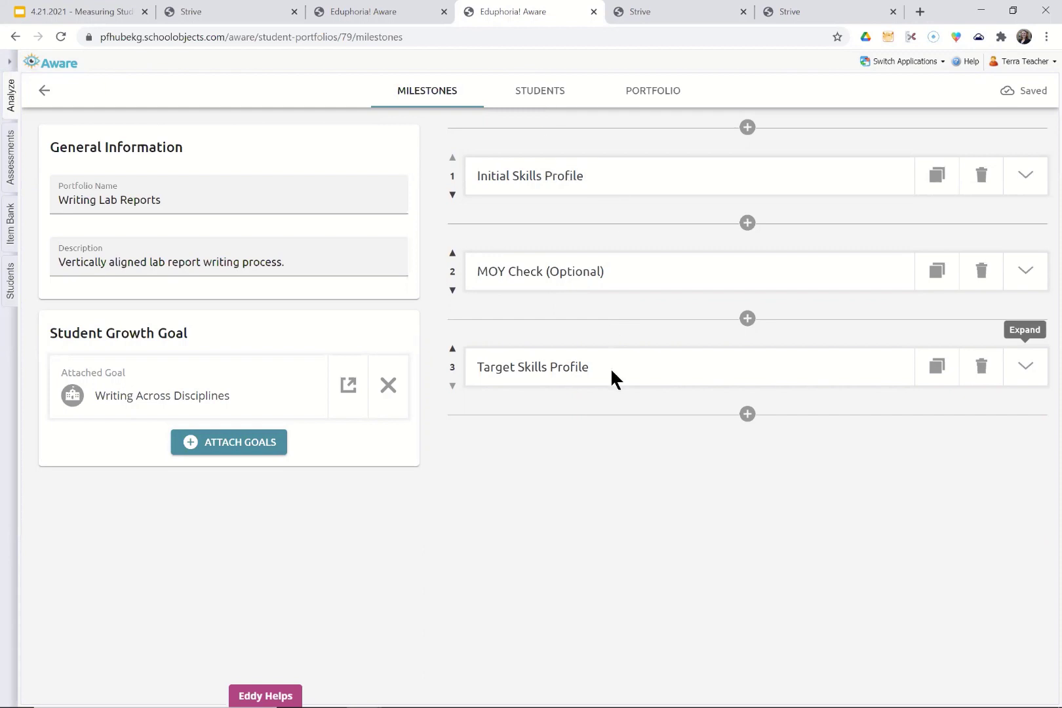
- View the students selected for the Writing Lab Reports portfolio and their ratings across the milestones
left_click(544, 94)
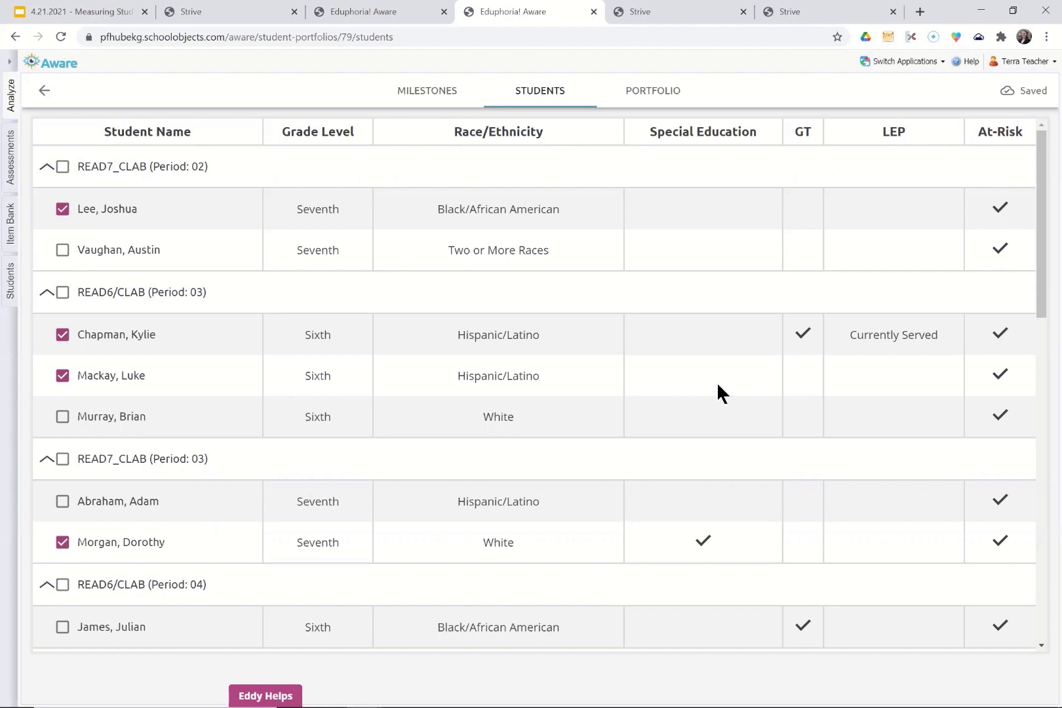
left_click(658, 94)
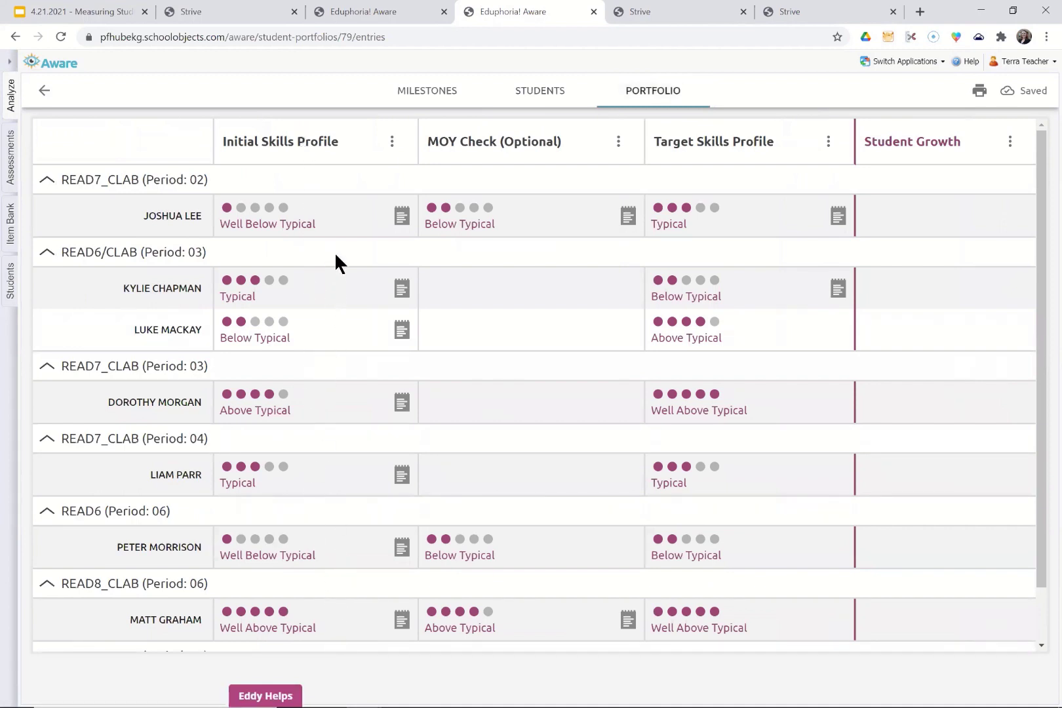
mouse_move(339, 211)
mouse_move(326, 465)
- Open the first student's comment in the Initial Skills Profile ratings and return to the Google Slides presentation
left_click(394, 142)
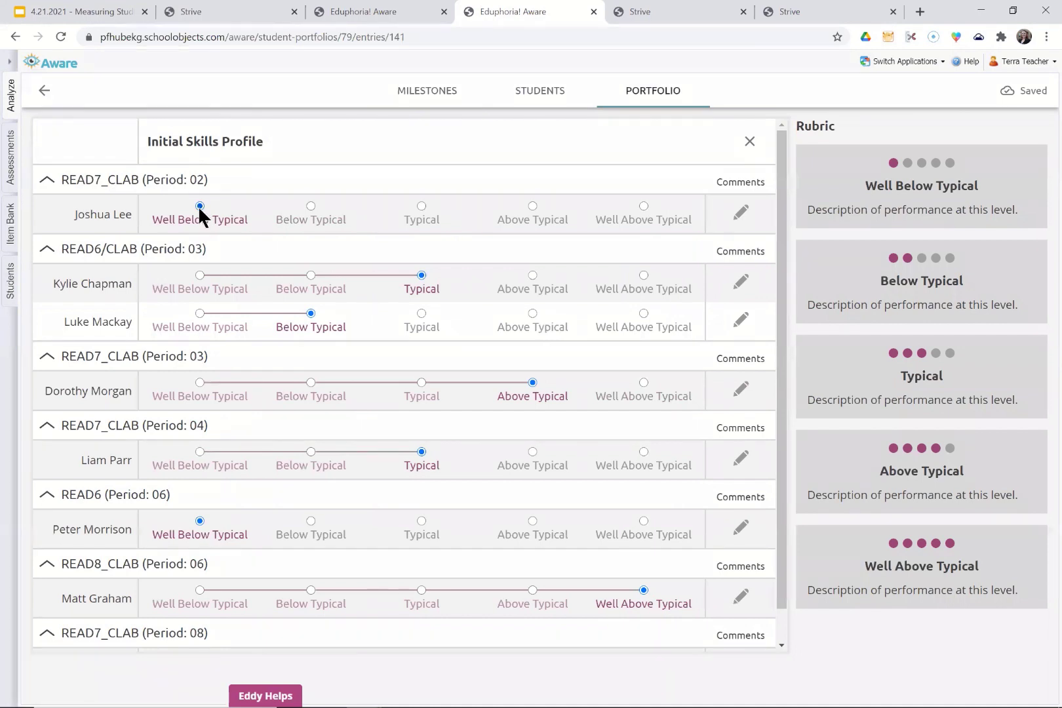
left_click(740, 211)
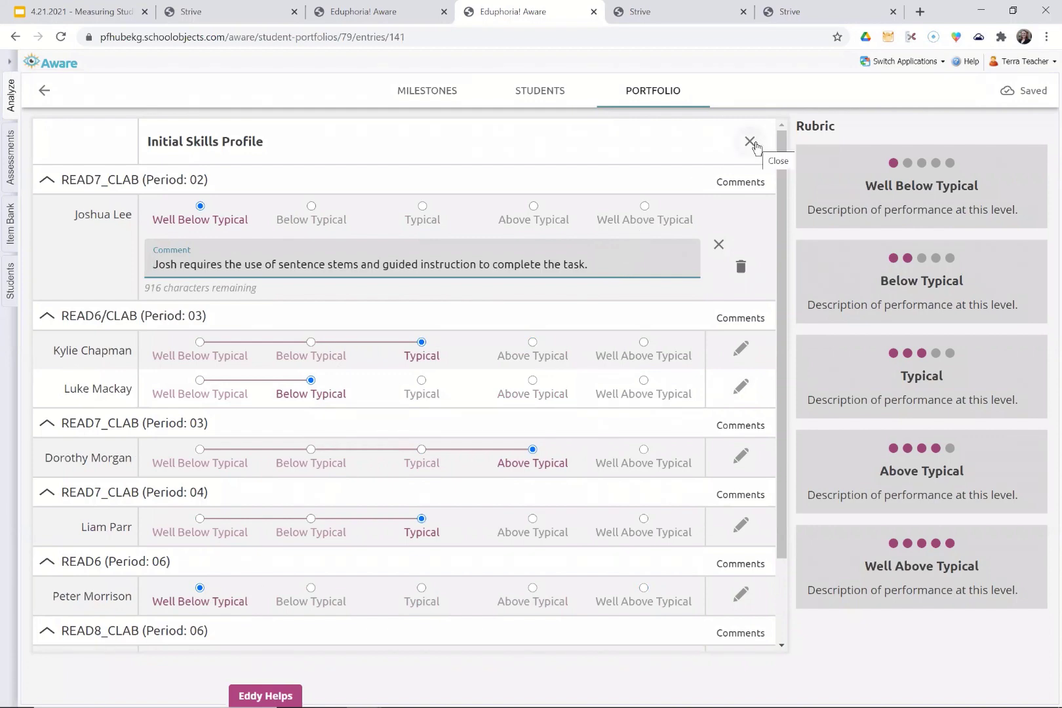
left_click(107, 14)
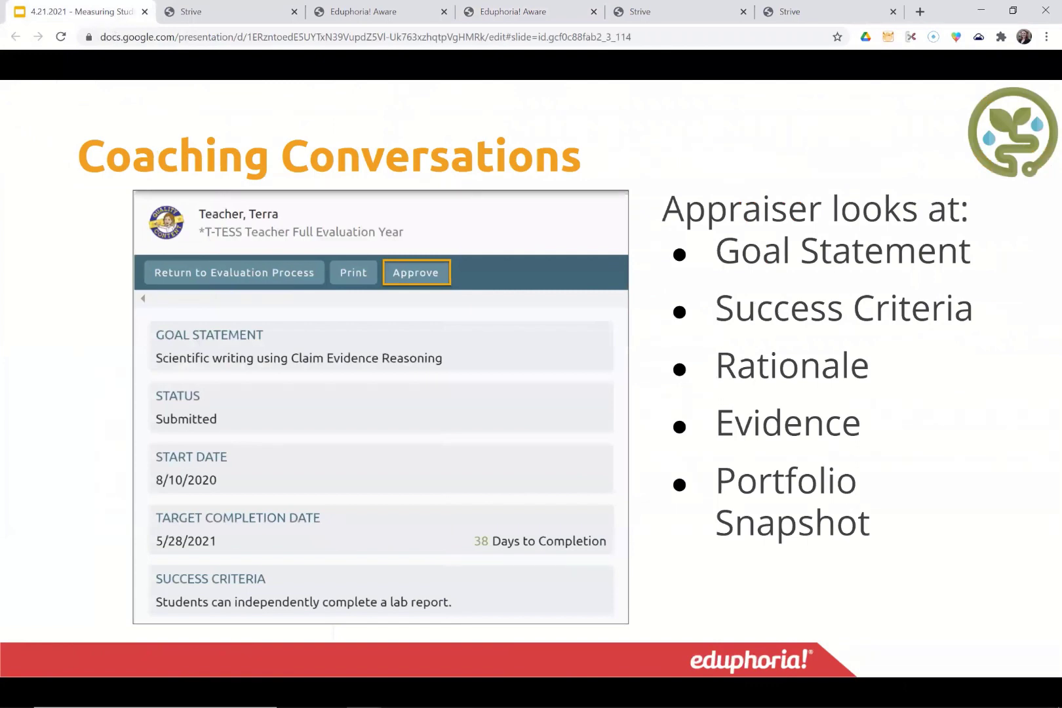